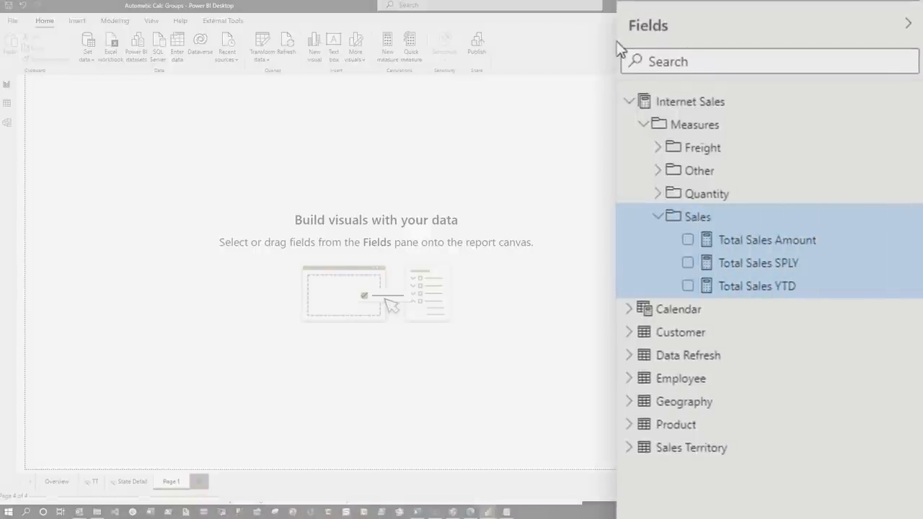
Expand the Freight measures folder under Internet Sales in the Fields pane
{"action": "left_click", "coordinate": [656, 148]}
Expand the Quantity measures folder and bring up the External Tools ribbon tab
{"action": "left_click", "coordinate": [667, 242]}
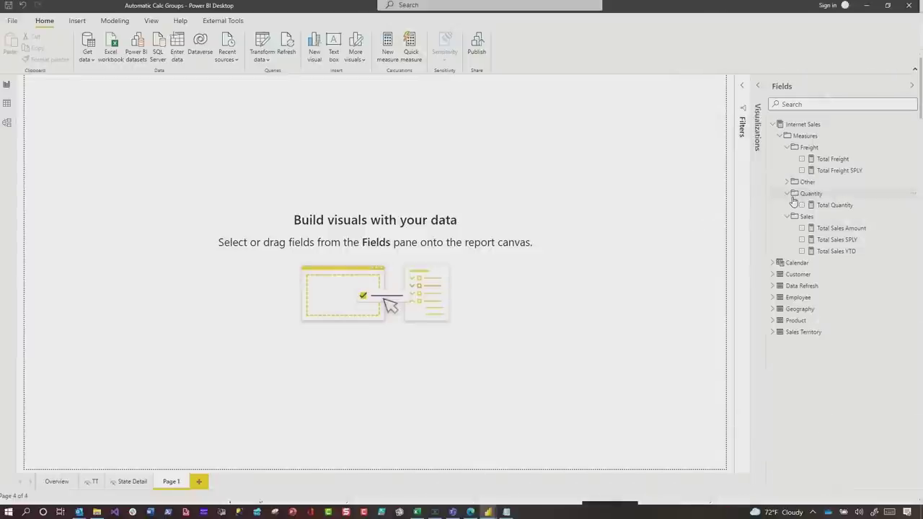
{"action": "left_click", "coordinate": [419, 43]}
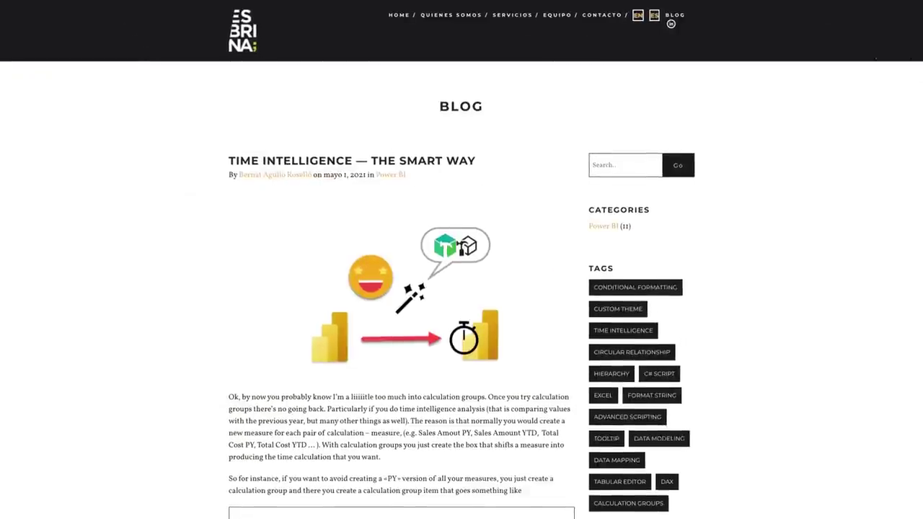
Scroll the Esbrina Time Intelligence post down to its Instructions and 'Download the file' link
{"action": "scroll", "coordinate": [461, 288], "scroll_direction": "down", "scroll_amount": 10}
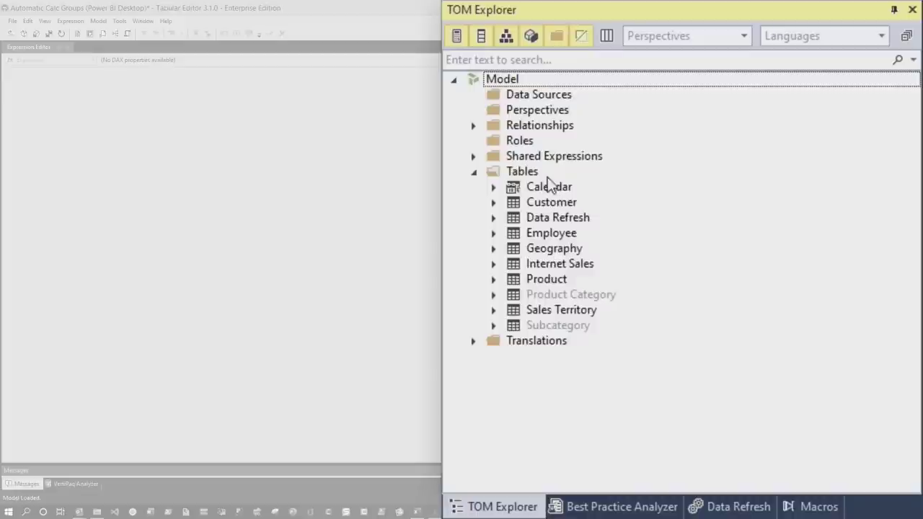
Create a new C# script and paste in the Time Intelligence script
{"action": "right_click", "coordinate": [504, 80]}
{"action": "mouse_move", "coordinate": [585, 186]}
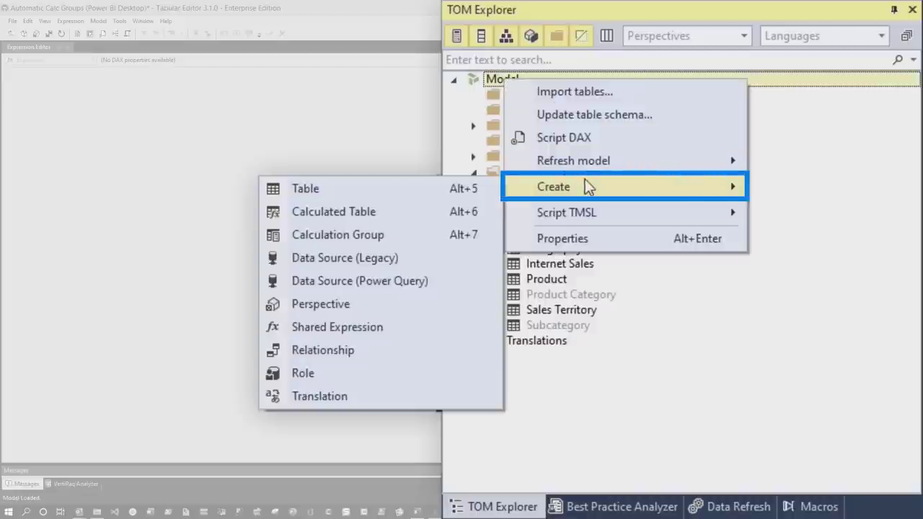
{"action": "left_click", "coordinate": [682, 428]}
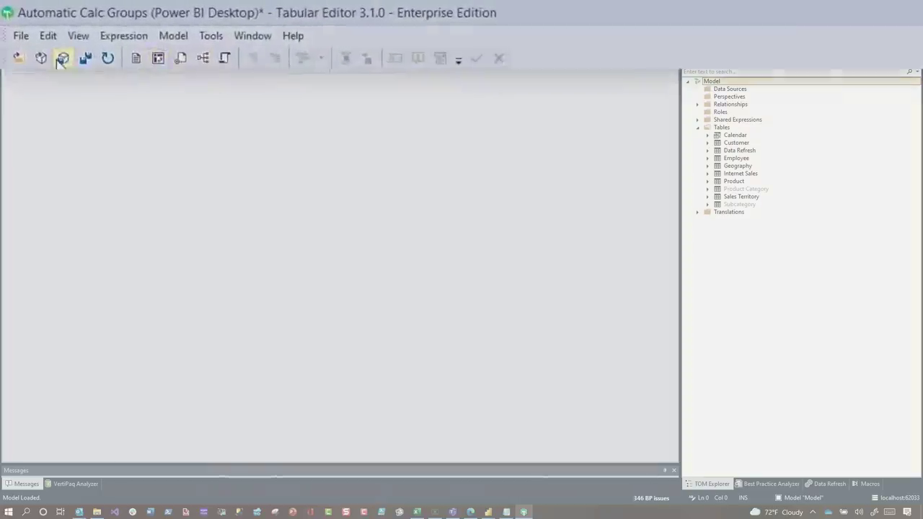
{"action": "left_click", "coordinate": [252, 68]}
{"action": "key", "text": "ctrl+v"}
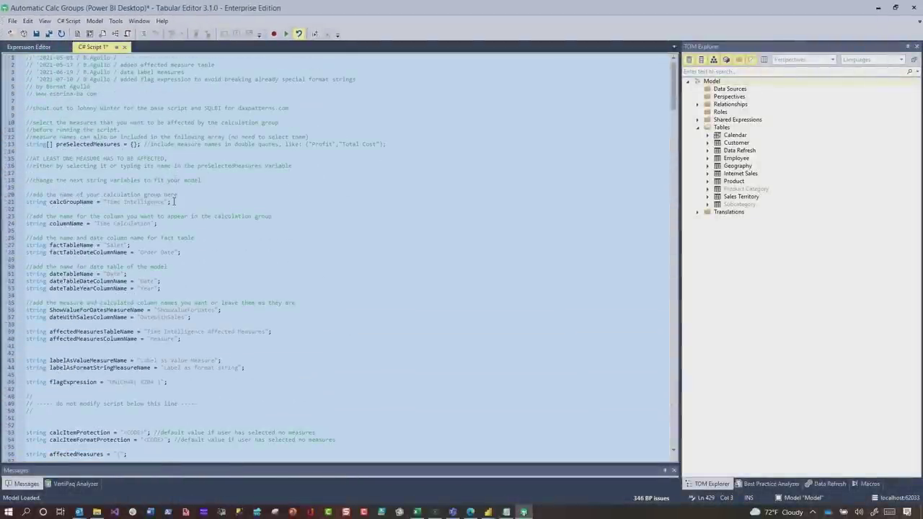
Set the script's factTableName to "Internet Sales" and dateTableName to "Calendar"
{"action": "scroll", "coordinate": [170, 195], "scroll_direction": "up", "scroll_amount": 3}
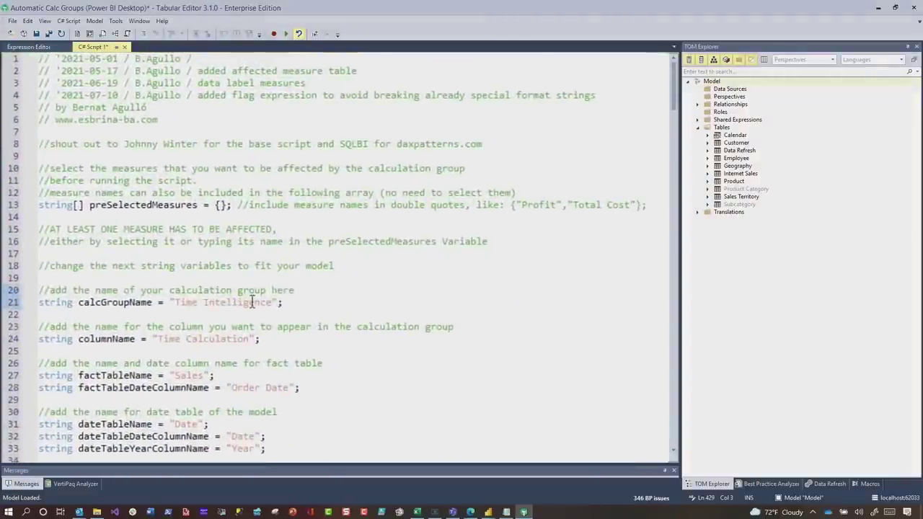
{"action": "left_click", "coordinate": [175, 366]}
{"action": "scroll", "coordinate": [178, 347], "scroll_direction": "down", "scroll_amount": 3}
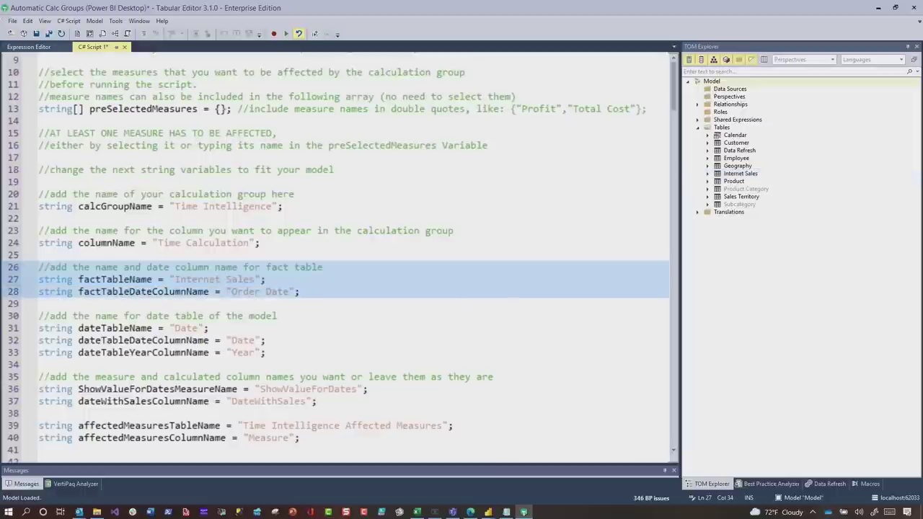
{"action": "left_click", "coordinate": [708, 174]}
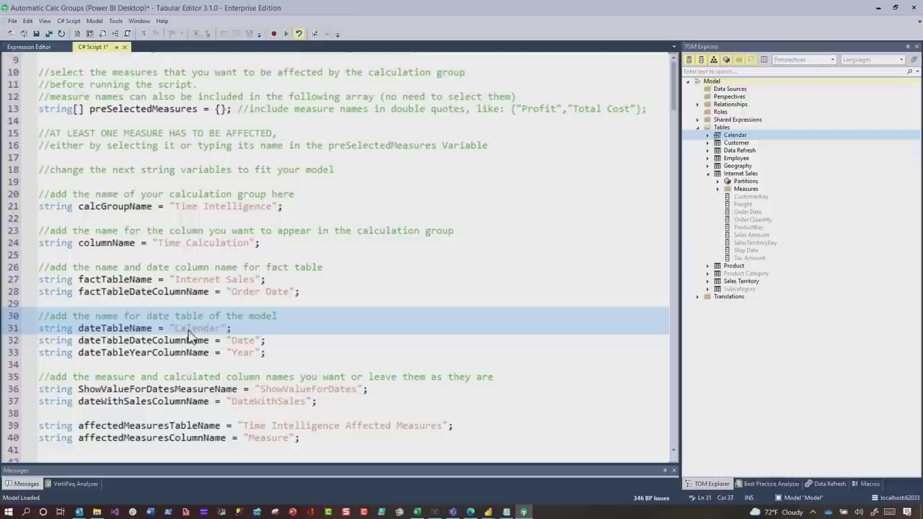
{"action": "scroll", "coordinate": [447, 330], "scroll_direction": "down", "scroll_amount": 5, "text": "ctrl"}
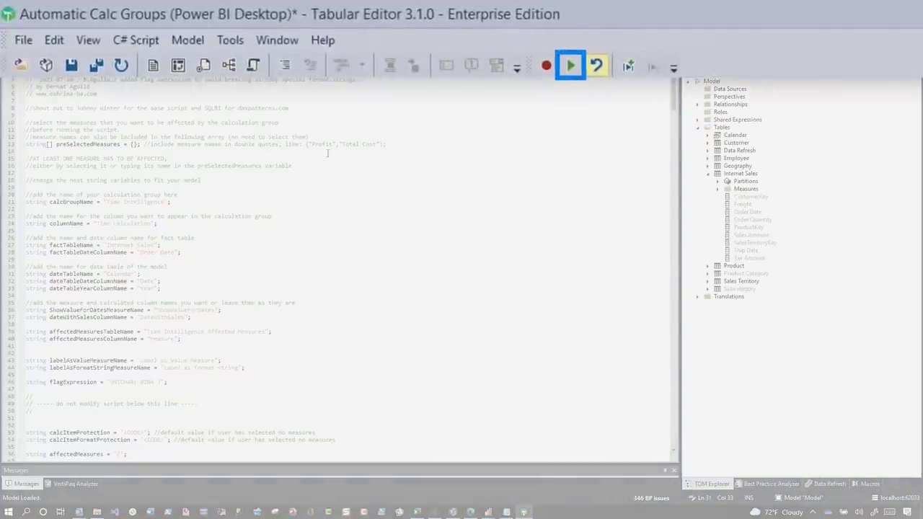
Run the script on Total Freight, Total Quantity and Total Sales Amount, after dismissing the no-measures error
{"action": "left_click", "coordinate": [569, 67]}
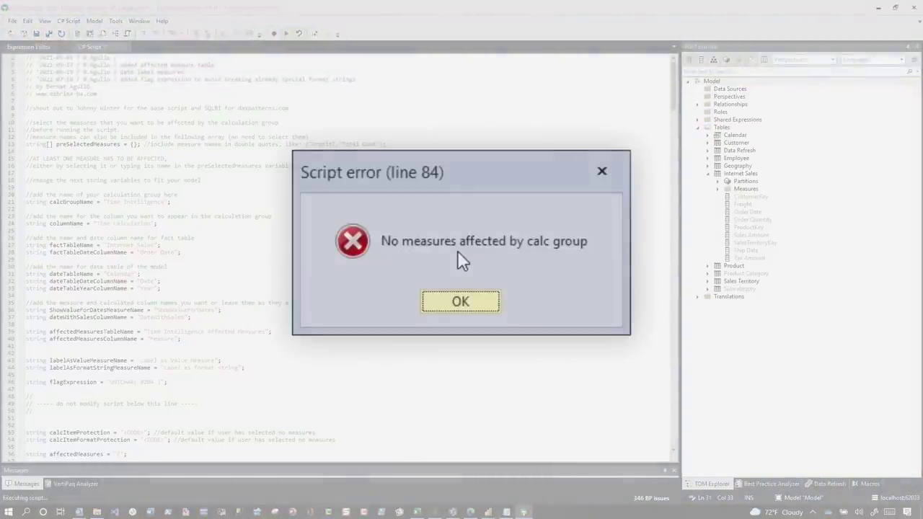
{"action": "left_click", "coordinate": [466, 302]}
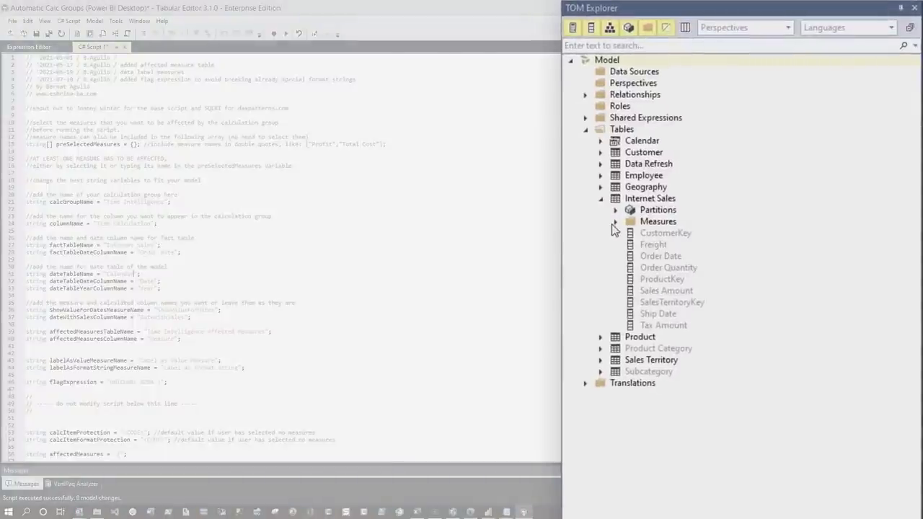
{"action": "left_click", "coordinate": [614, 222]}
{"action": "left_click", "coordinate": [631, 233]}
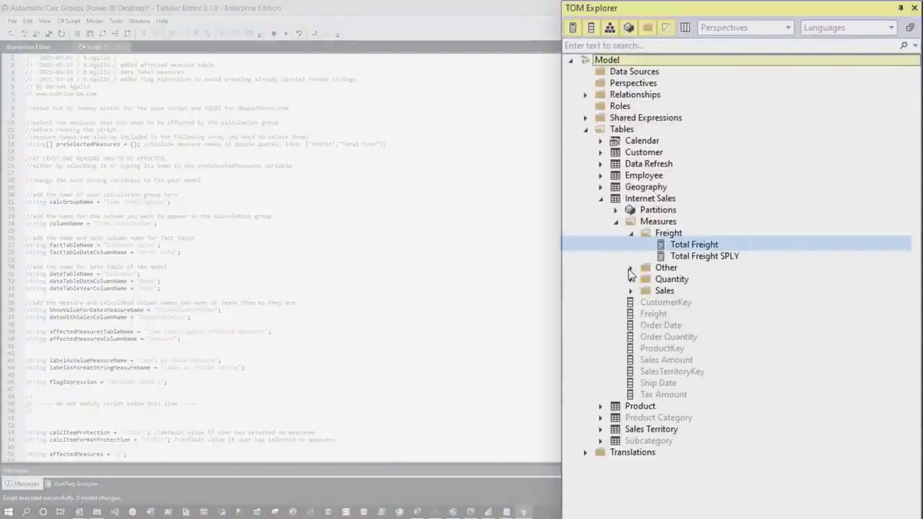
{"action": "left_click", "coordinate": [631, 280]}
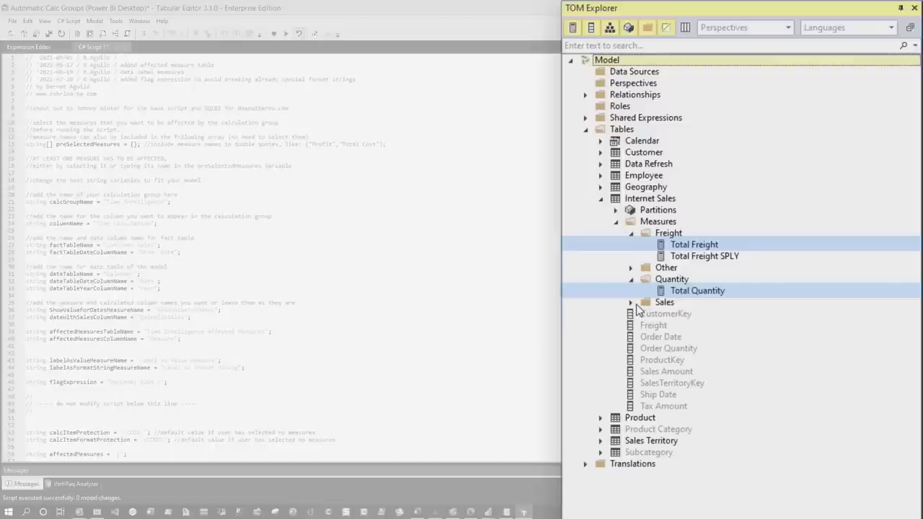
{"action": "left_click", "coordinate": [630, 303]}
{"action": "left_click", "coordinate": [705, 315], "text": "ctrl"}
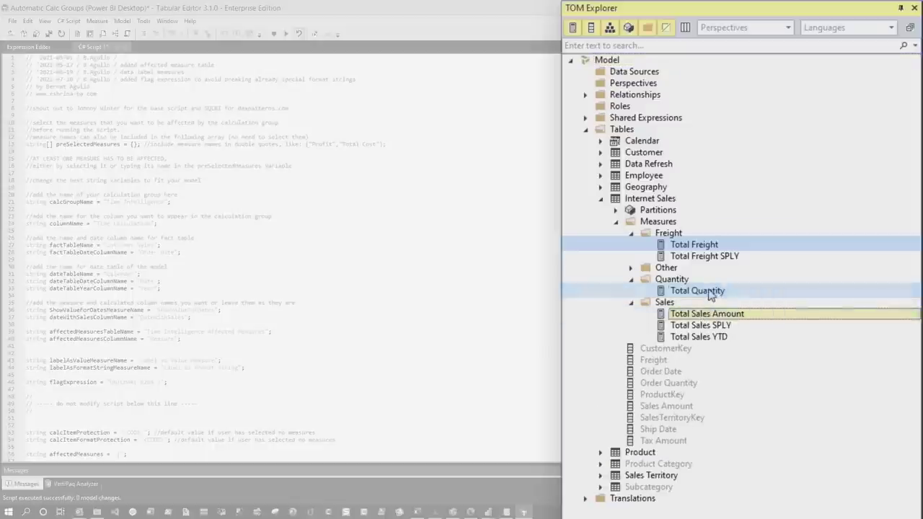
{"action": "left_click", "coordinate": [707, 245], "text": "ctrl"}
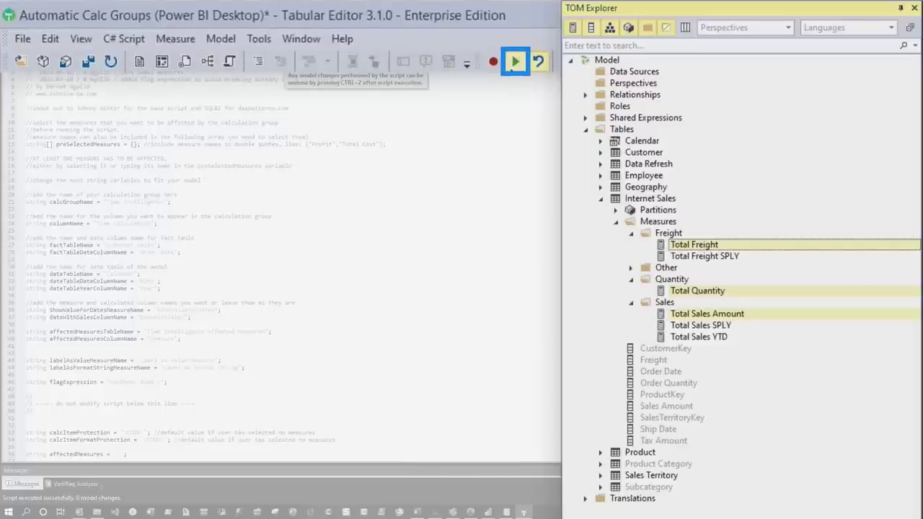
{"action": "scroll", "coordinate": [721, 288], "scroll_direction": "down", "scroll_amount": 5}
{"action": "left_click", "coordinate": [664, 347]}
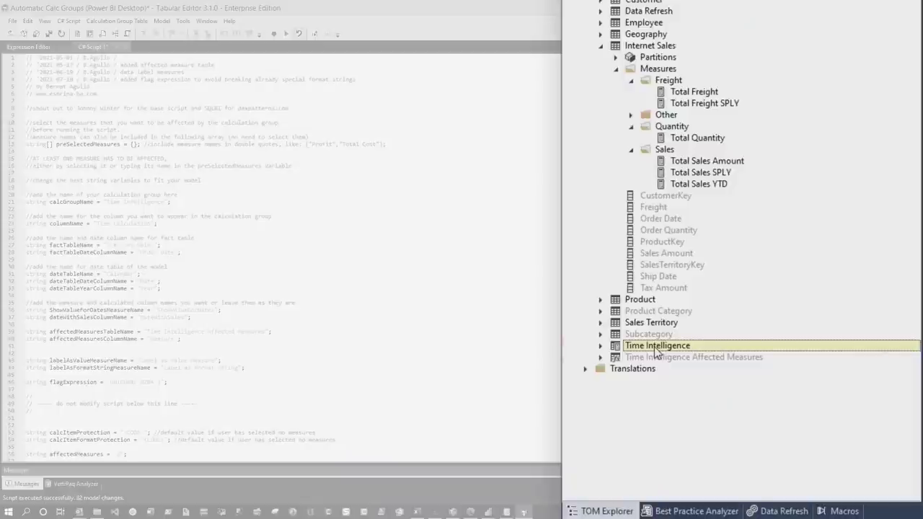
Delete the generated Time Intelligence Affected Measures table and Time Intelligence calculation group
{"action": "right_click", "coordinate": [656, 349]}
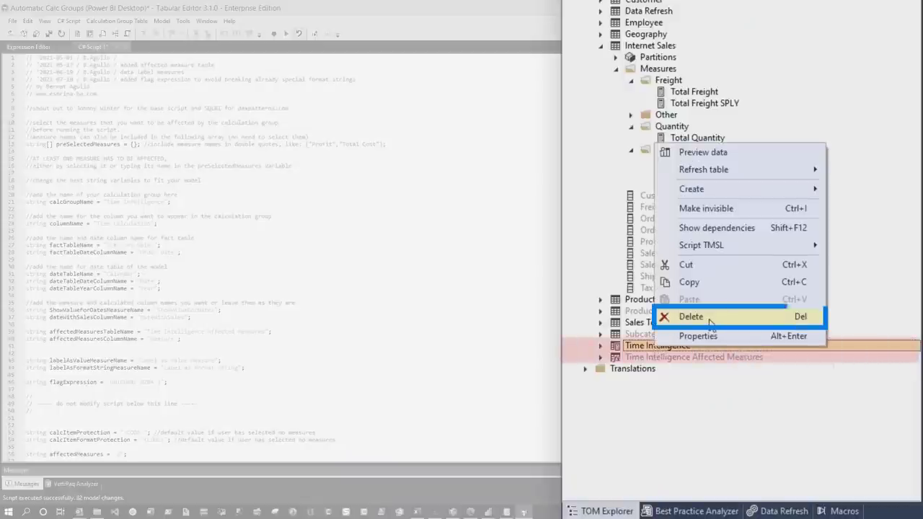
{"action": "left_click", "coordinate": [691, 317]}
{"action": "right_click", "coordinate": [675, 350]}
{"action": "left_click", "coordinate": [725, 317]}
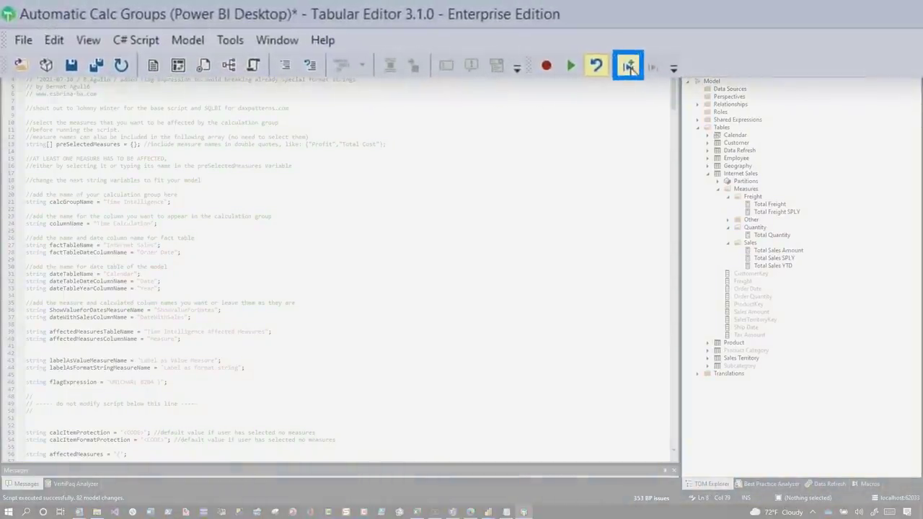
Save the script as macro 'Time Intelligence' for Measure context and show the Macros panel
{"action": "left_click", "coordinate": [433, 45]}
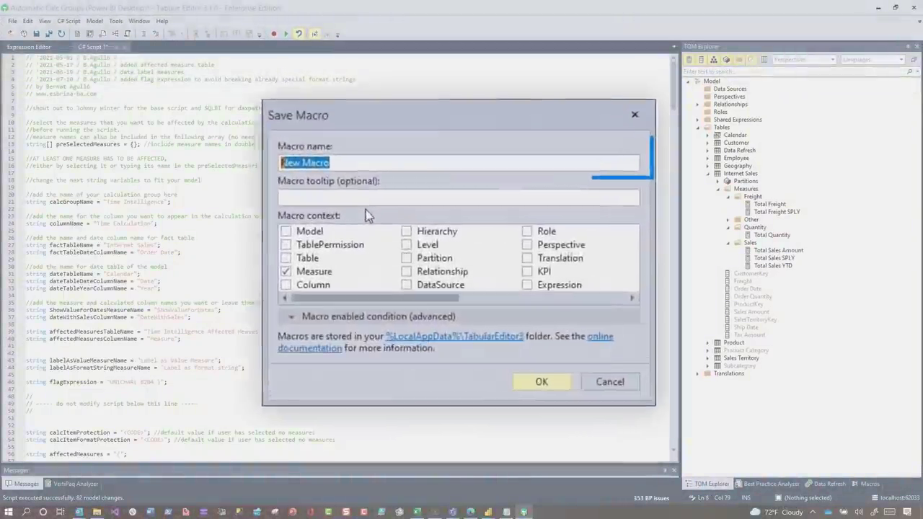
{"action": "key", "text": "BackSpace"}
{"action": "type", "text": "Time Intelligence"}
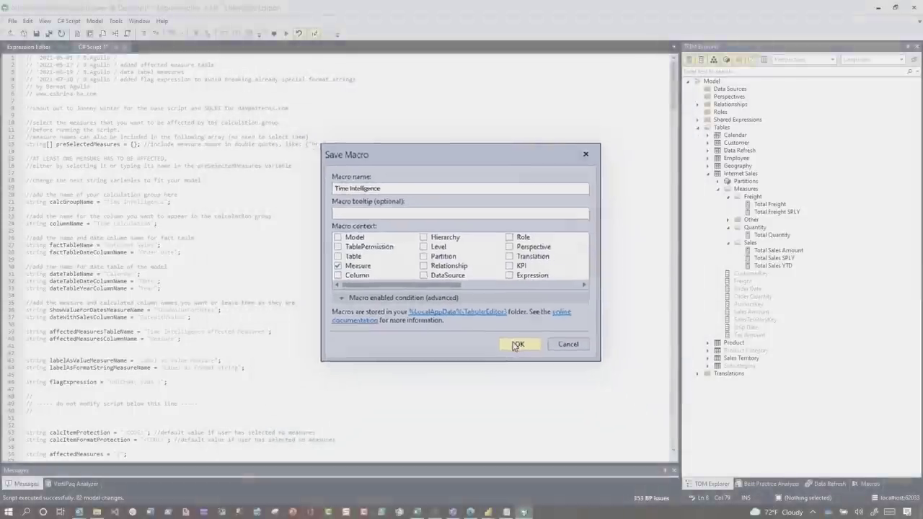
{"action": "left_click", "coordinate": [543, 346]}
{"action": "left_click", "coordinate": [63, 29]}
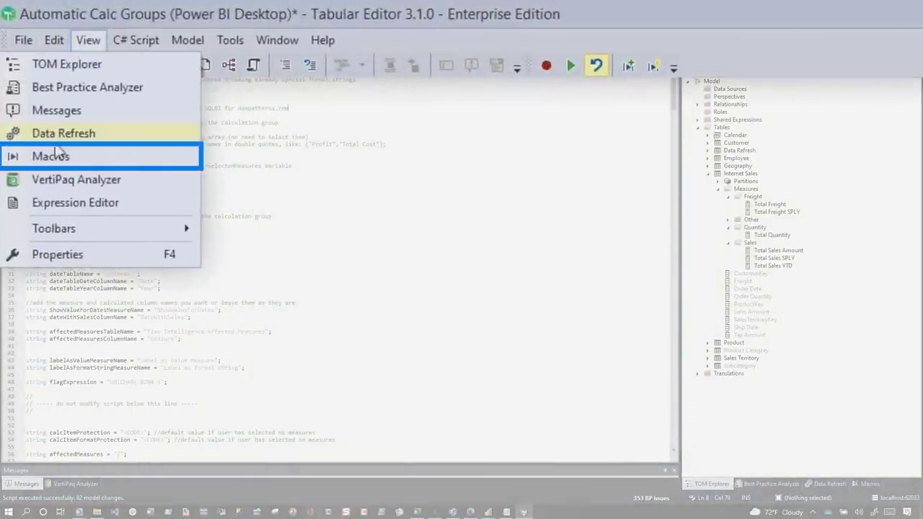
{"action": "left_click", "coordinate": [61, 151]}
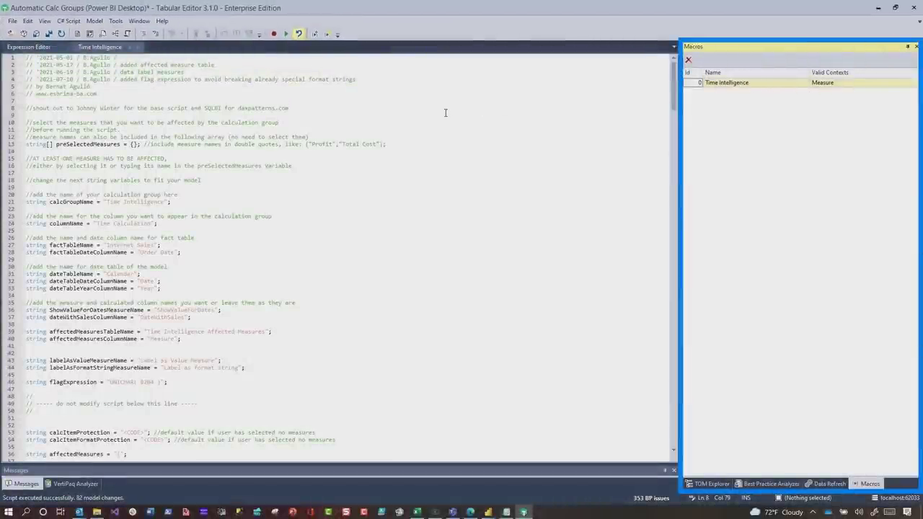
Create a new custom toolbar named 'Add Calc Groups' in the Customization dialog
{"action": "right_click", "coordinate": [204, 20]}
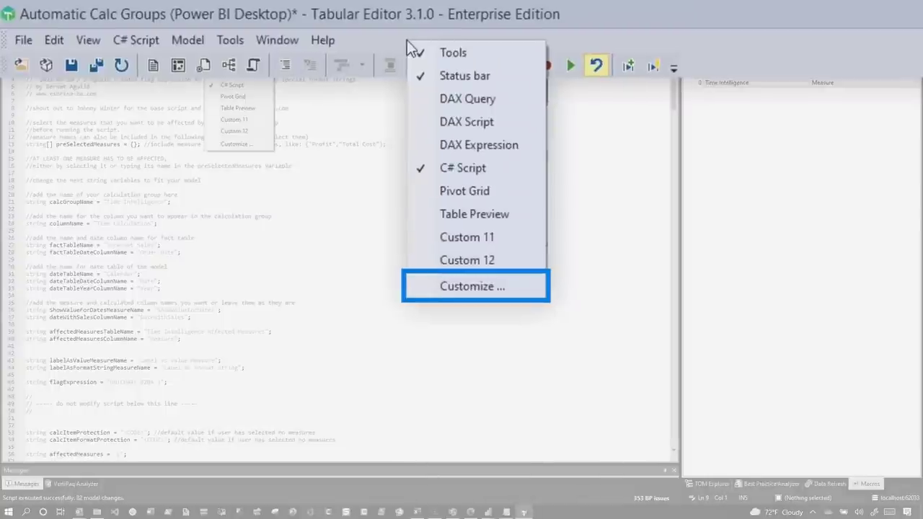
{"action": "left_click", "coordinate": [472, 287]}
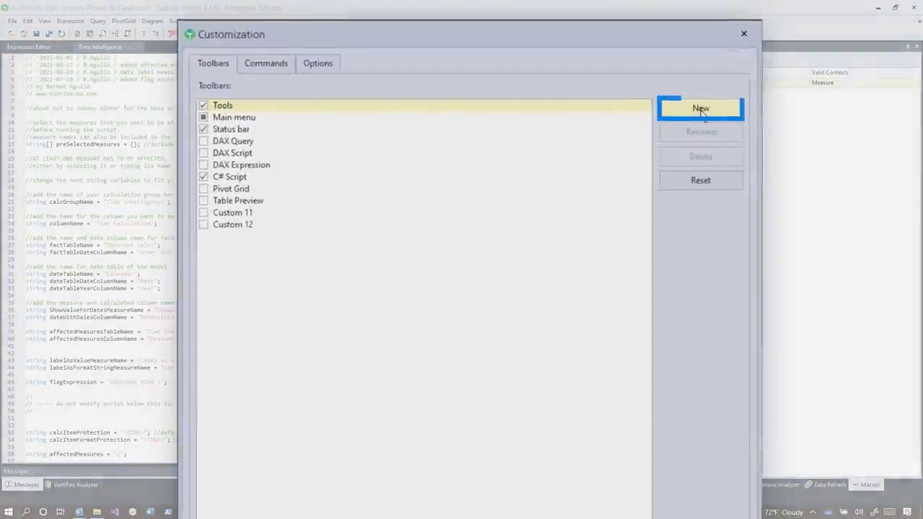
{"action": "left_click", "coordinate": [619, 112]}
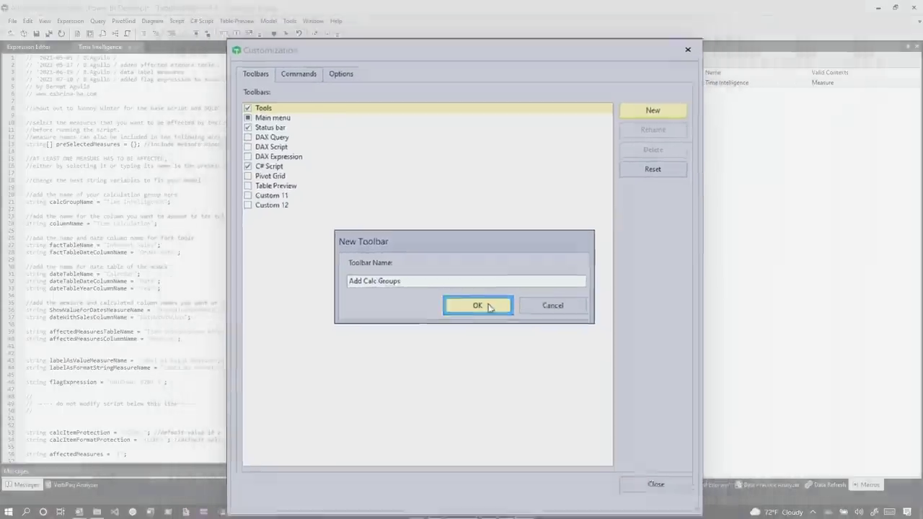
{"action": "left_click", "coordinate": [486, 354]}
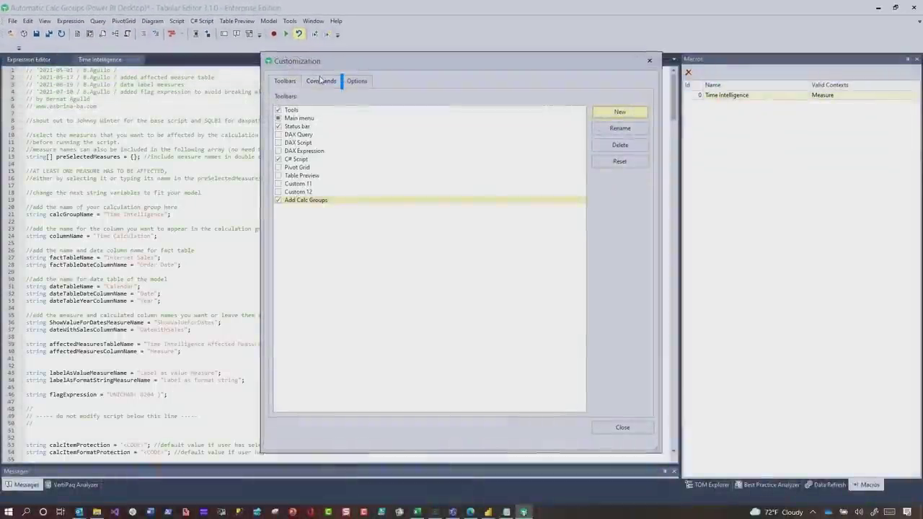
Place the Time Intelligence macro command on the Add Calc Groups toolbar and close Customization
{"action": "left_click", "coordinate": [298, 73]}
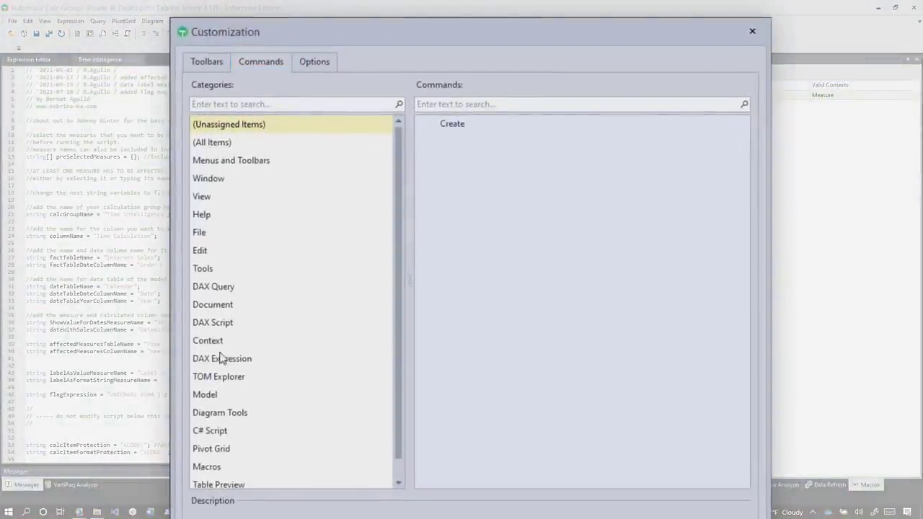
{"action": "scroll", "coordinate": [231, 325], "scroll_direction": "down", "scroll_amount": 1}
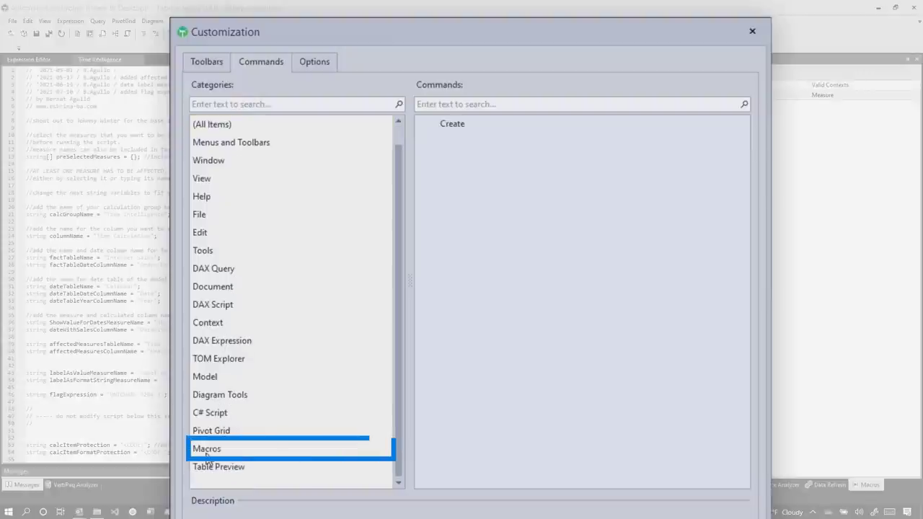
{"action": "left_click", "coordinate": [486, 123]}
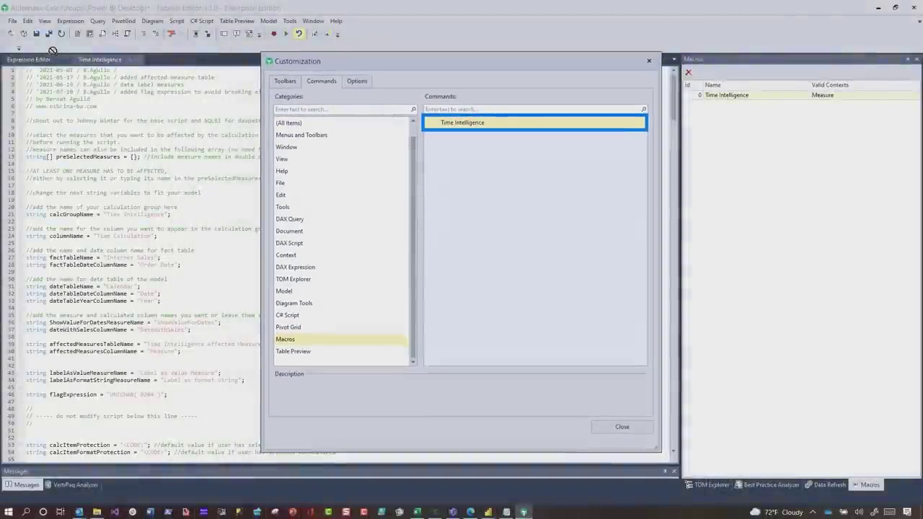
{"action": "left_click_drag", "start_coordinate": [13, 53], "coordinate": [13, 54]}
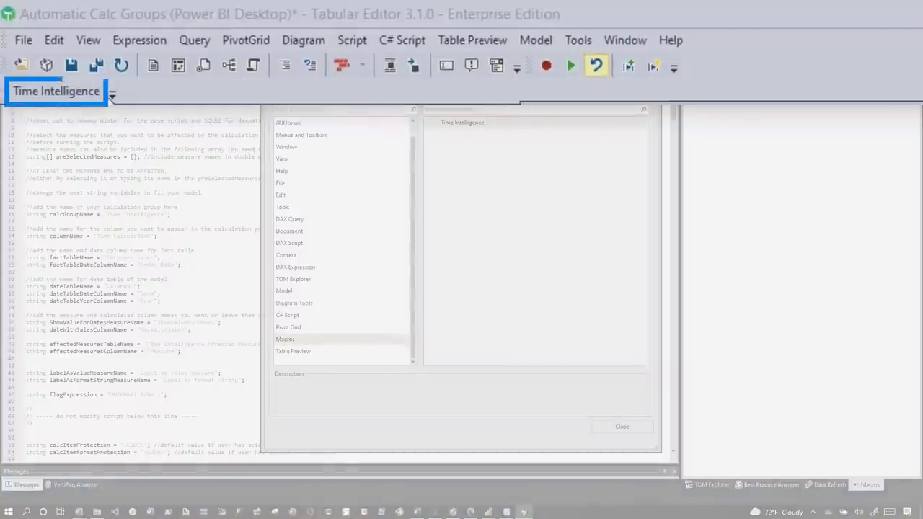
{"action": "left_click", "coordinate": [621, 426]}
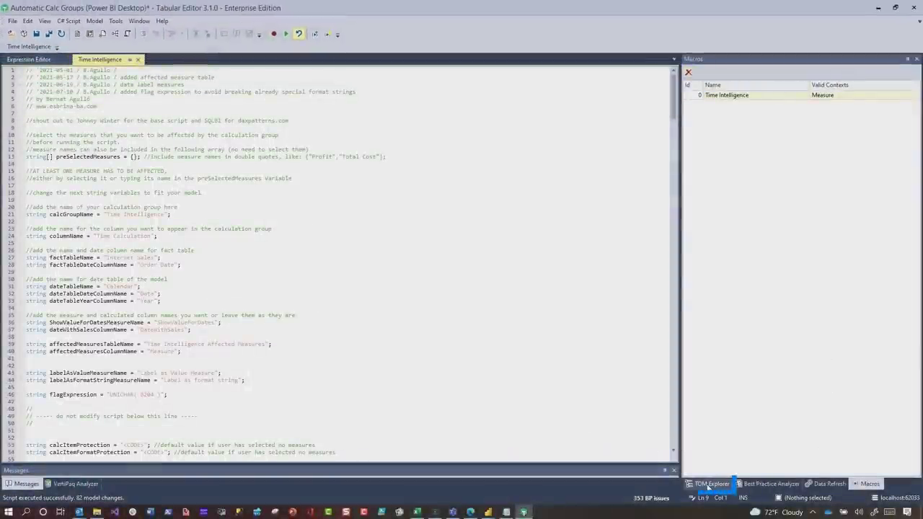
{"action": "left_click", "coordinate": [708, 484]}
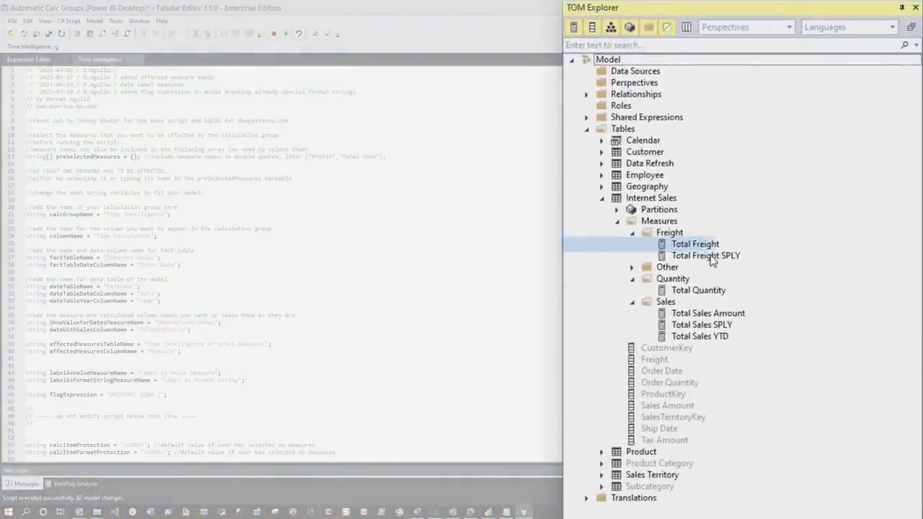
Apply the Time Intelligence macro to Total Freight, Total Quantity and Total Sales Amount, then save the model
{"action": "left_click", "coordinate": [698, 290], "text": "ctrl"}
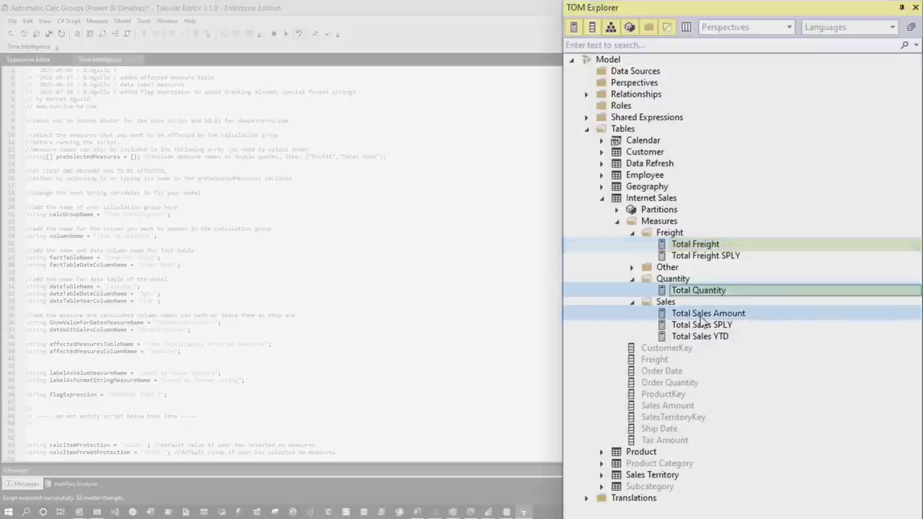
{"action": "left_click", "coordinate": [699, 316], "text": "ctrl"}
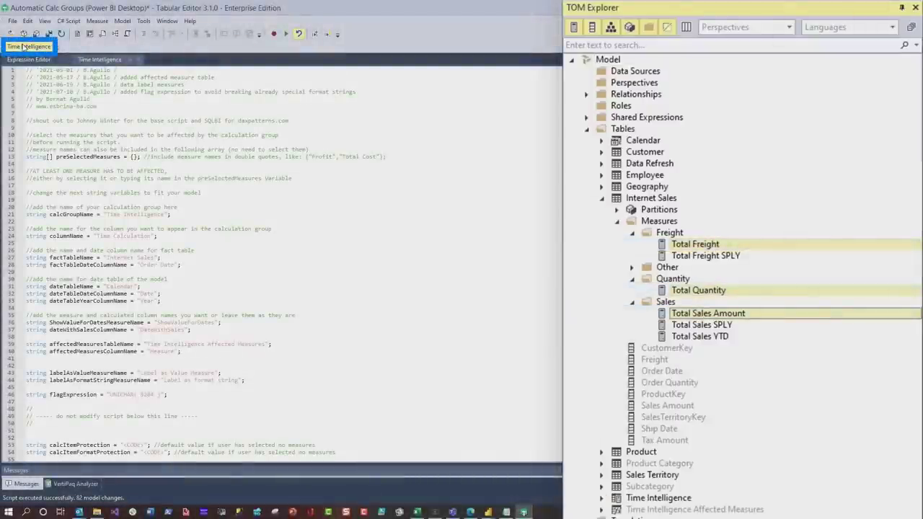
{"action": "left_click", "coordinate": [23, 46]}
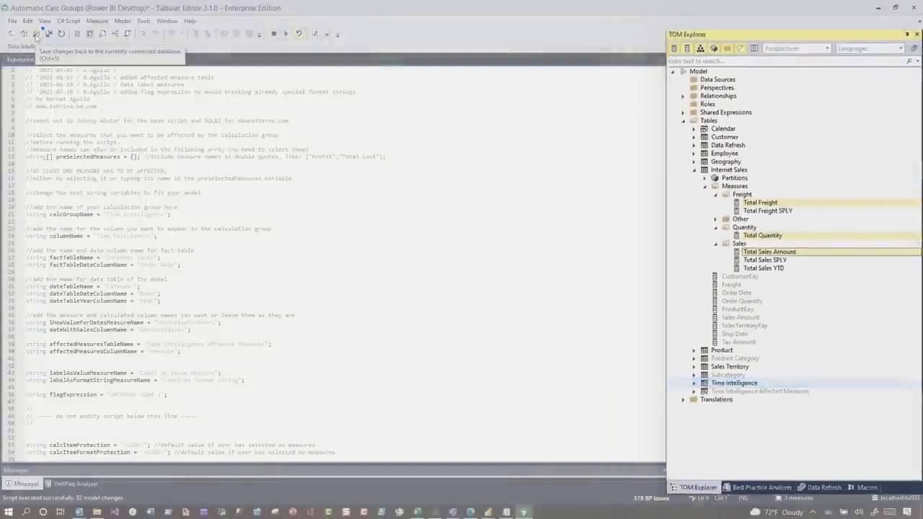
{"action": "left_click", "coordinate": [36, 33]}
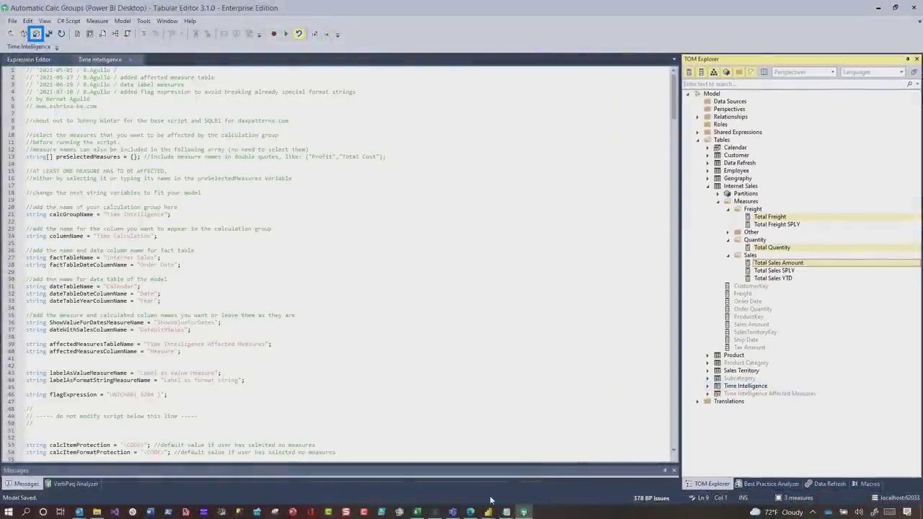
{"action": "mouse_move", "coordinate": [488, 510]}
{"action": "left_click", "coordinate": [411, 404]}
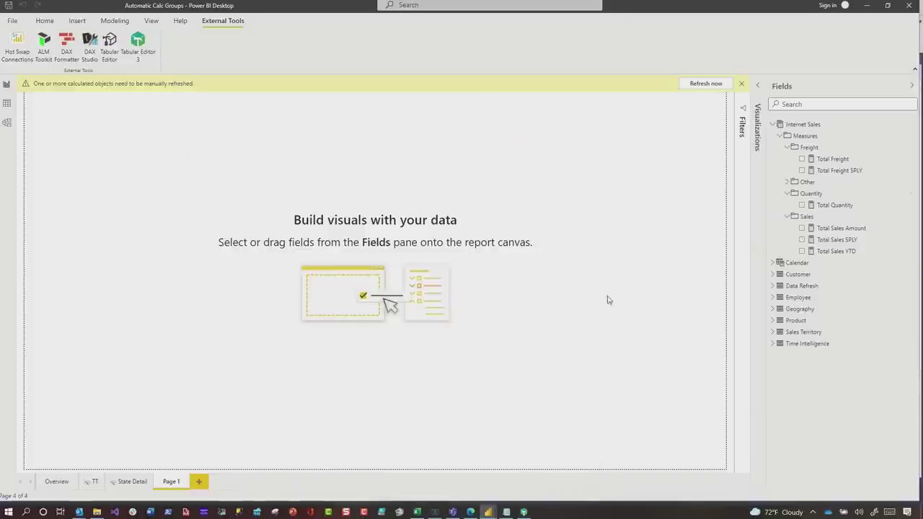
Refresh the calculated objects and place a Time Calculation slicer on the page
{"action": "left_click", "coordinate": [705, 84]}
{"action": "left_click", "coordinate": [772, 343]}
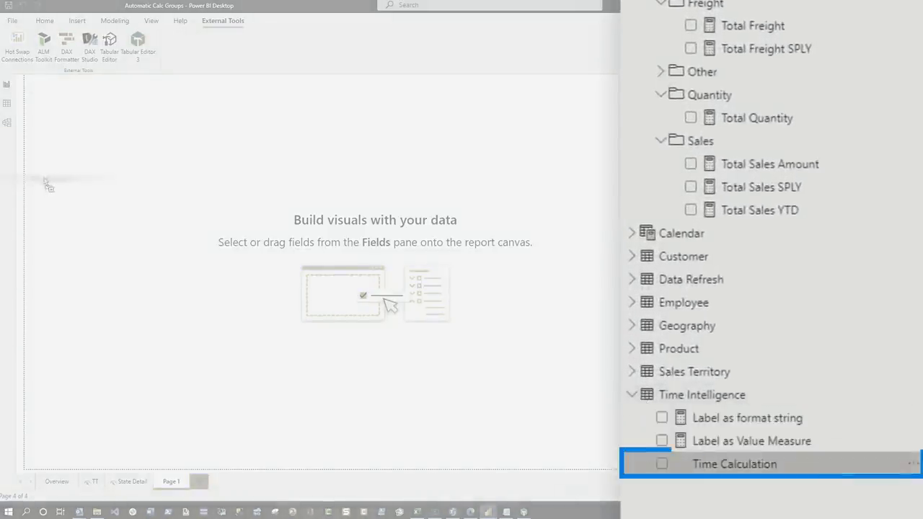
{"action": "left_click_drag", "start_coordinate": [49, 186], "coordinate": [127, 171]}
{"action": "left_click_drag", "start_coordinate": [181, 143], "coordinate": [204, 237]}
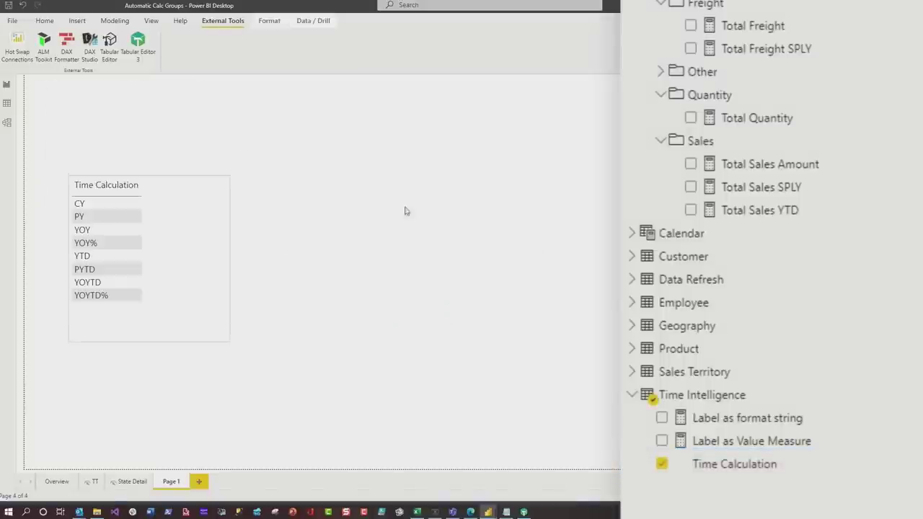
{"action": "left_click", "coordinate": [344, 228]}
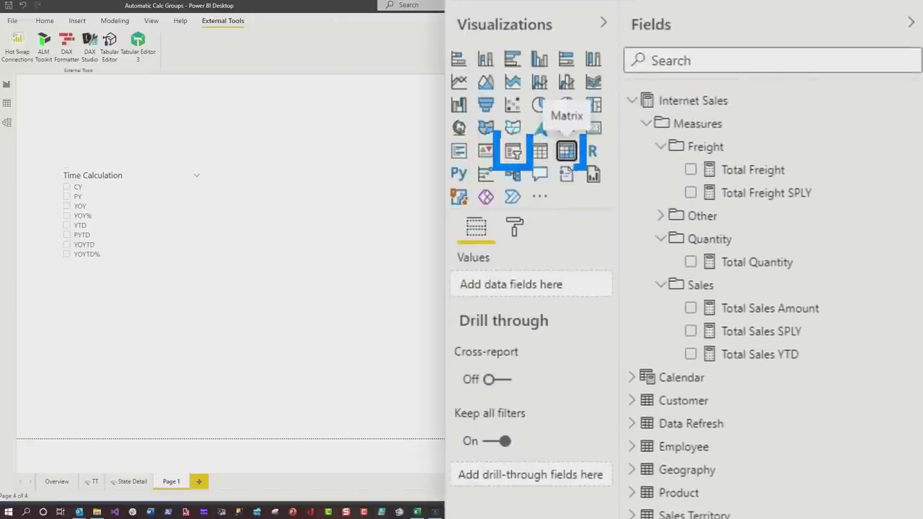
Add a State Province matrix of Total Freight and switch the slicer through PY, YOY and YTD
{"action": "left_click", "coordinate": [566, 150]}
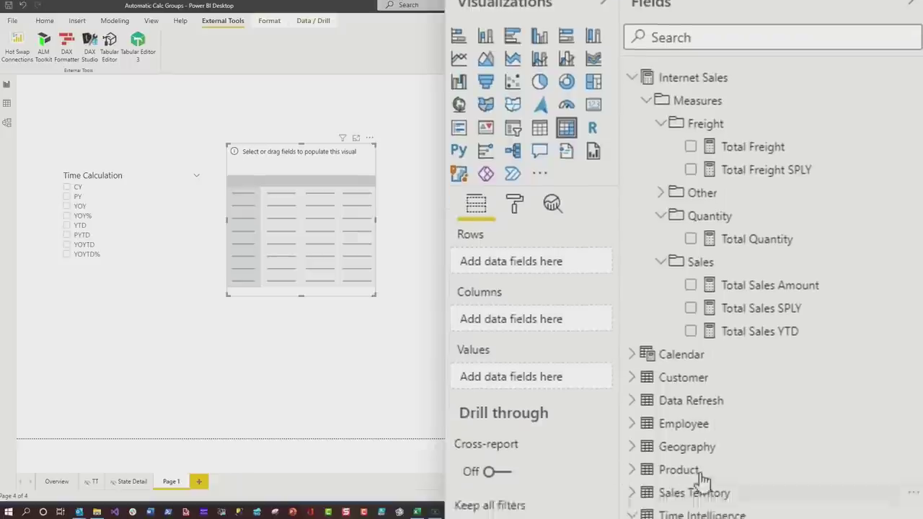
{"action": "left_click", "coordinate": [631, 325]}
{"action": "left_click", "coordinate": [662, 418]}
{"action": "left_click_drag", "start_coordinate": [364, 289], "coordinate": [441, 333]}
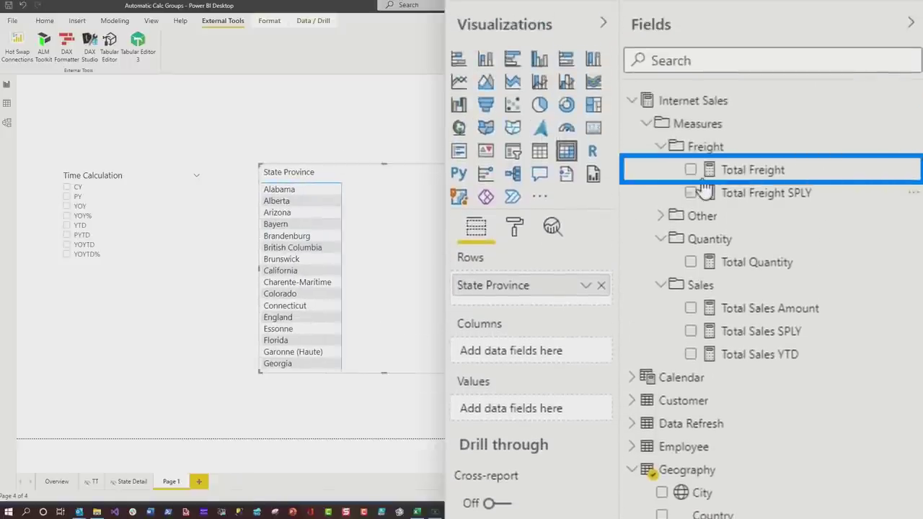
{"action": "left_click", "coordinate": [691, 170]}
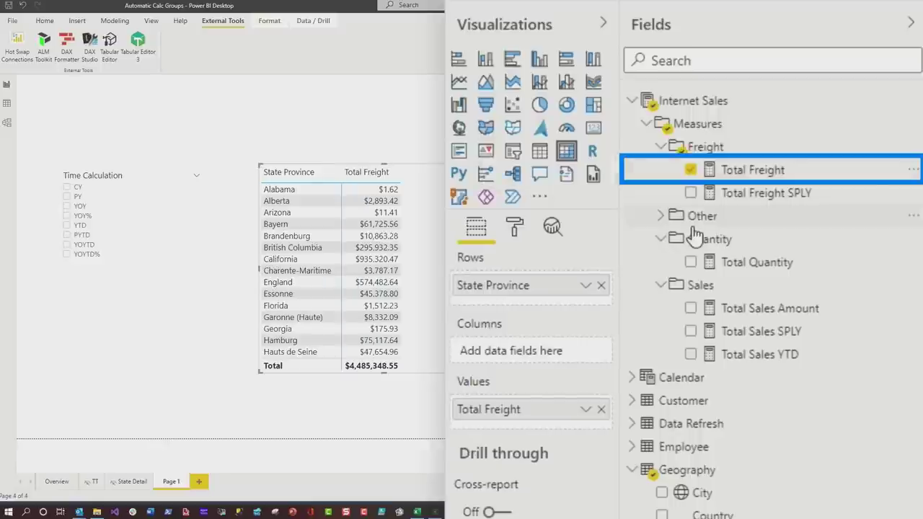
{"action": "left_click", "coordinate": [72, 197]}
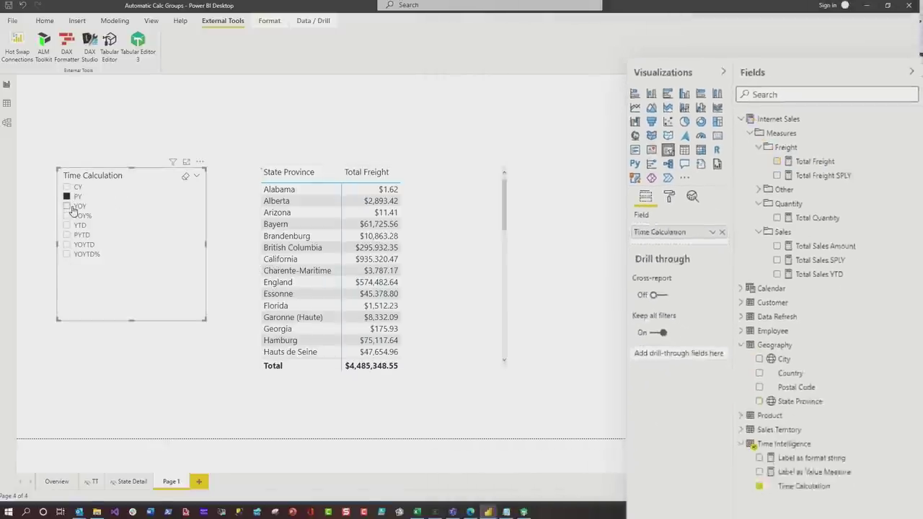
{"action": "left_click", "coordinate": [72, 206]}
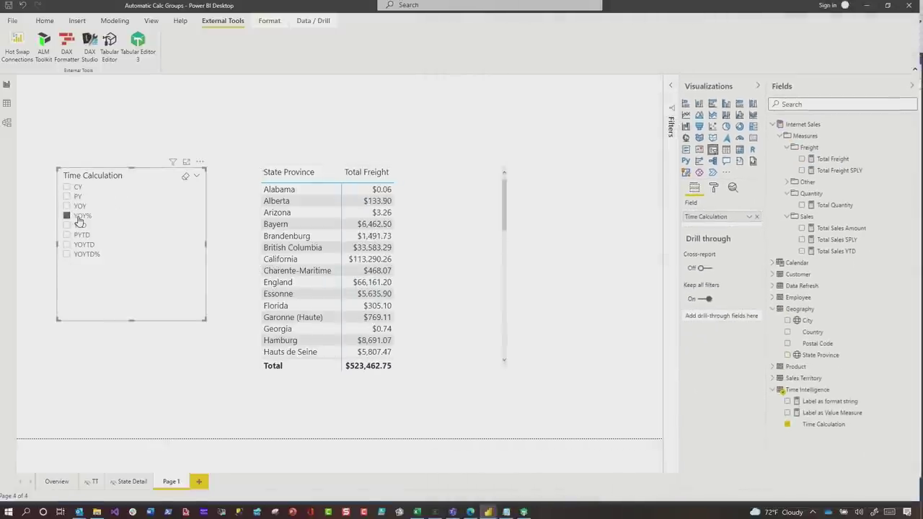
{"action": "left_click", "coordinate": [72, 225]}
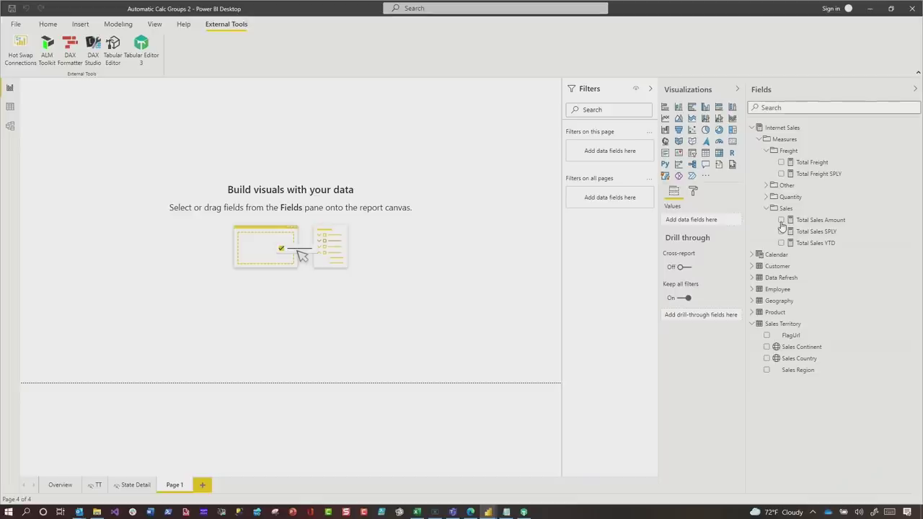
Launch Tabular Editor 3 from External Tools on the Automatic Calc Groups 2 model
{"action": "left_click", "coordinate": [144, 50]}
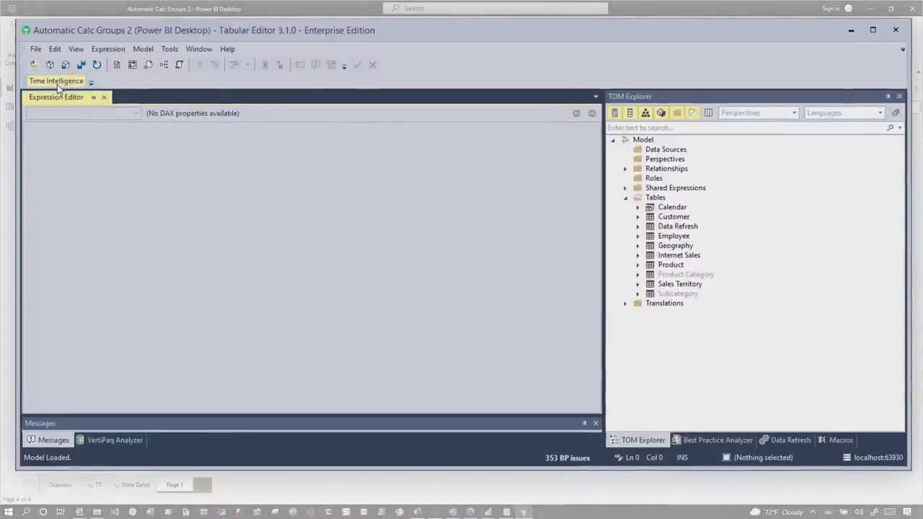
In Internet Sales > Measures, select Total Freight and Total Sales Amount, and expand the Quantity folder
{"action": "left_click", "coordinate": [637, 255]}
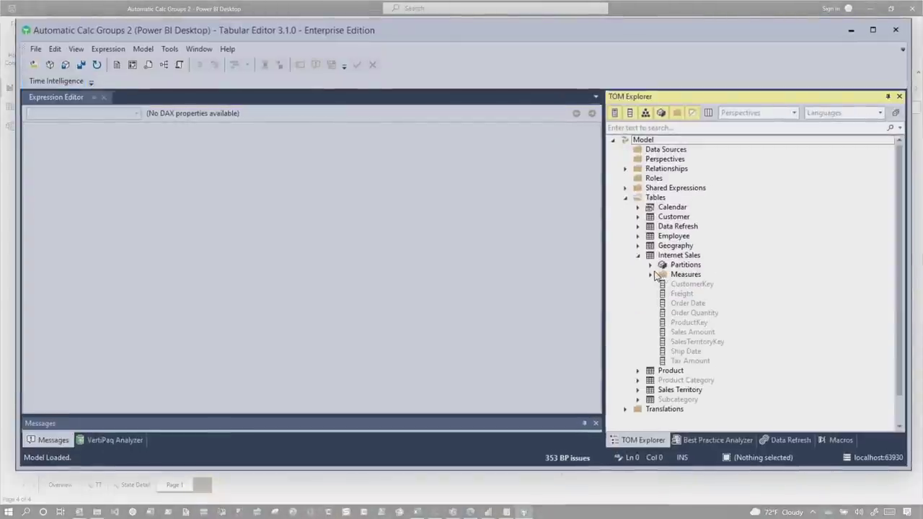
{"action": "left_click", "coordinate": [650, 274]}
{"action": "left_click", "coordinate": [663, 284]}
{"action": "left_click", "coordinate": [707, 293]}
{"action": "left_click", "coordinate": [663, 333]}
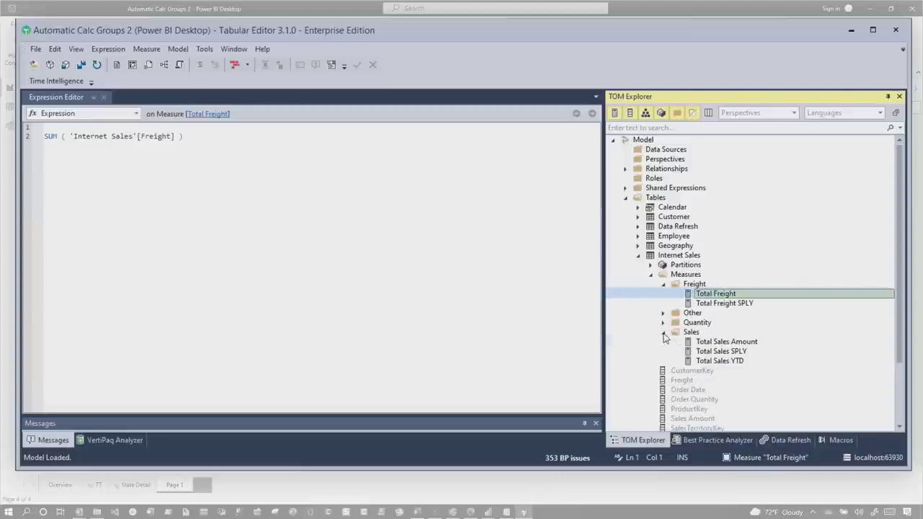
{"action": "left_click", "coordinate": [721, 343], "text": "ctrl"}
{"action": "left_click", "coordinate": [662, 323]}
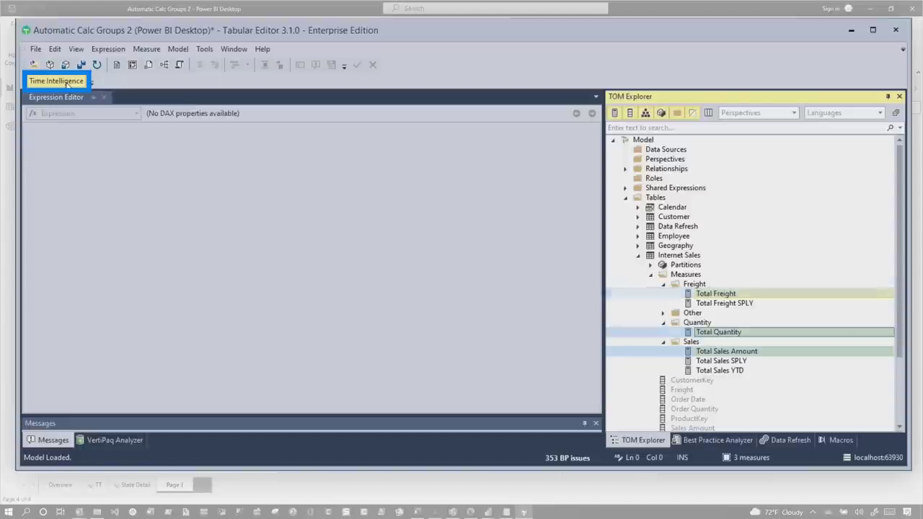
{"action": "scroll", "coordinate": [741, 321], "scroll_direction": "down", "scroll_amount": 4}
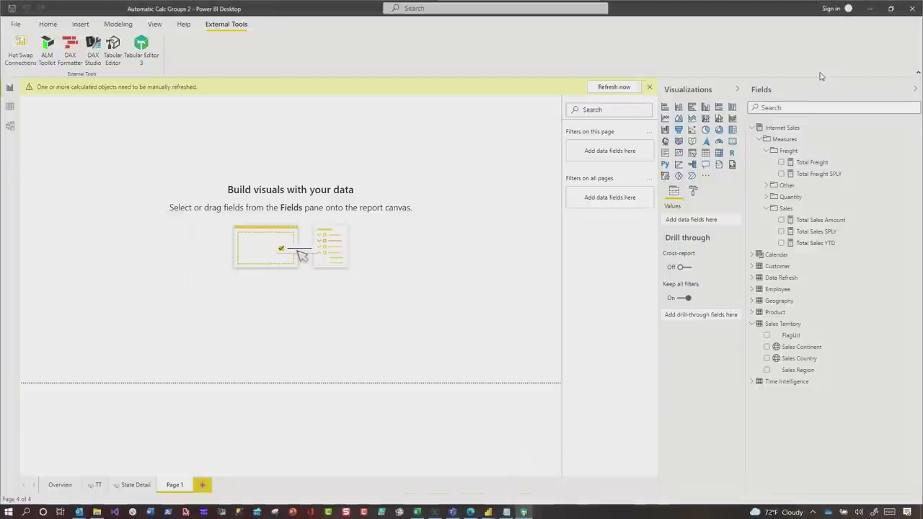
Refresh the report's calculated objects from the yellow warning bar
{"action": "left_click", "coordinate": [614, 87]}
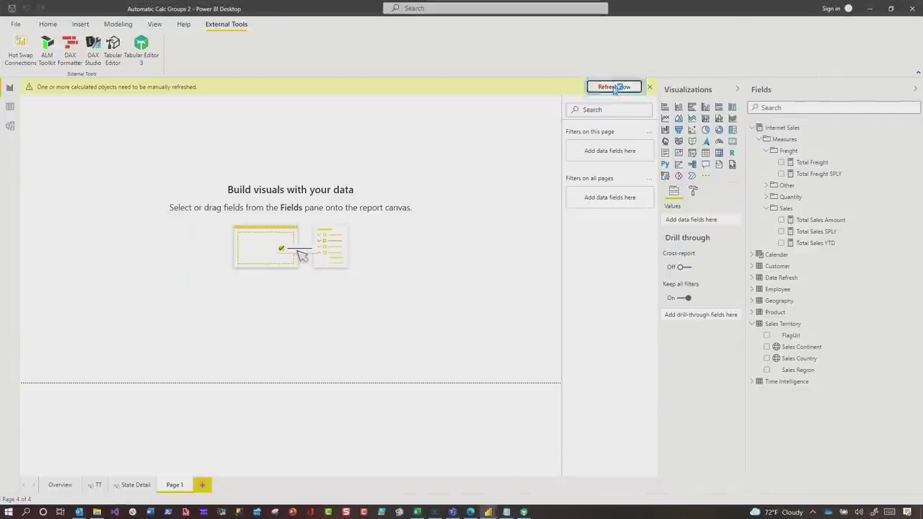